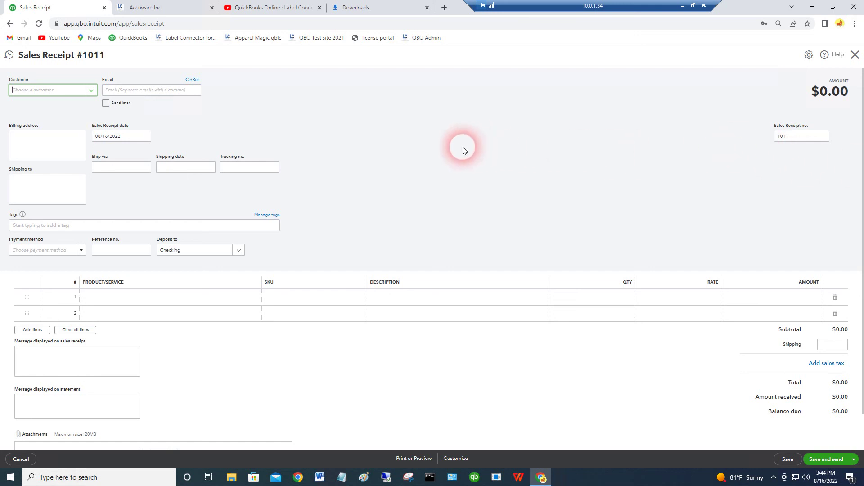
# Glance at the Accuware tab, then close the still-blank Sales Receipt #1011
pyautogui.click(163, 8)
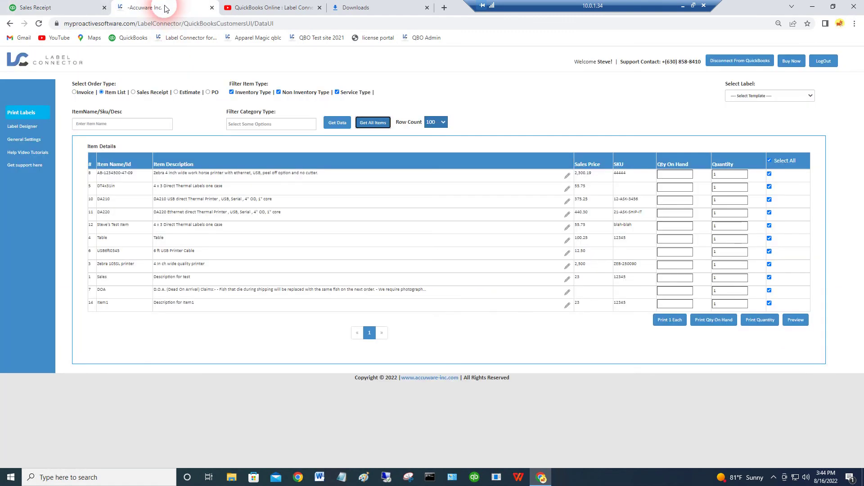
pyautogui.click(33, 8)
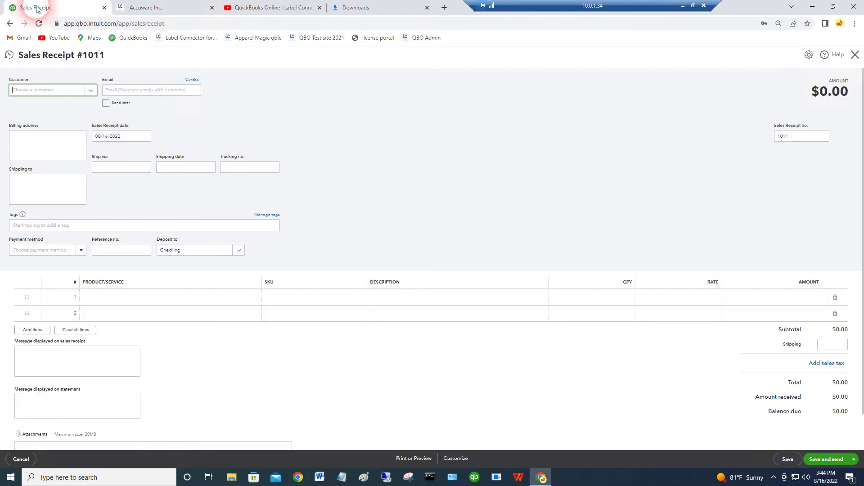
pyautogui.click(133, 303)
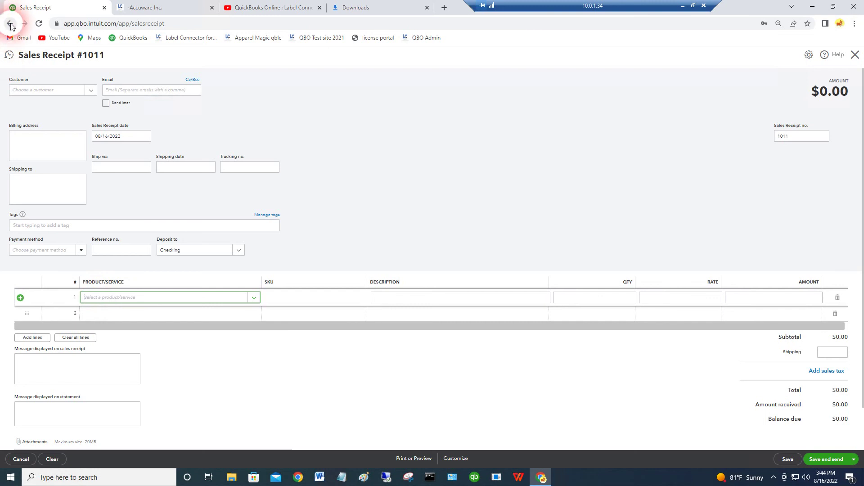
pyautogui.click(856, 55)
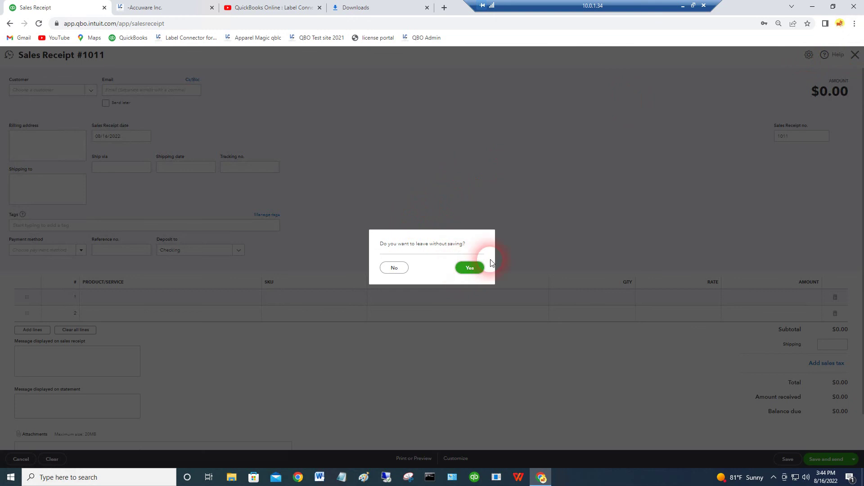
# Discard the unsaved receipt and go to the Sales Products and Services list
pyautogui.click(469, 267)
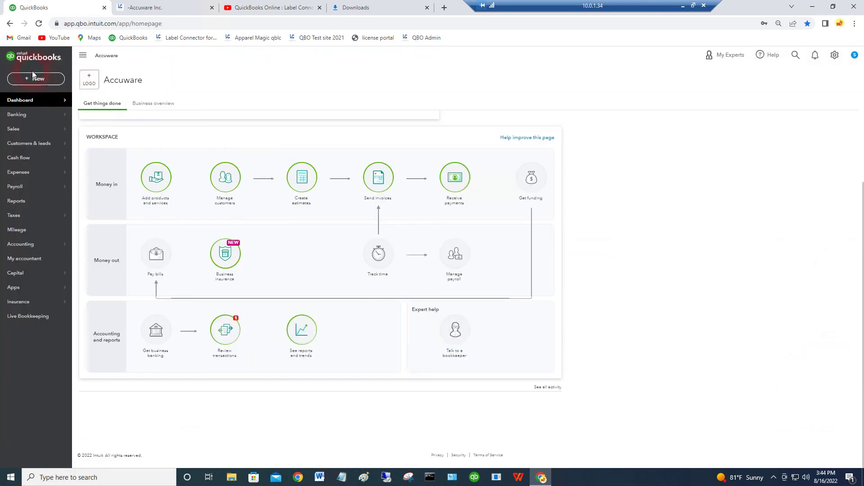
pyautogui.moveTo(23, 135)
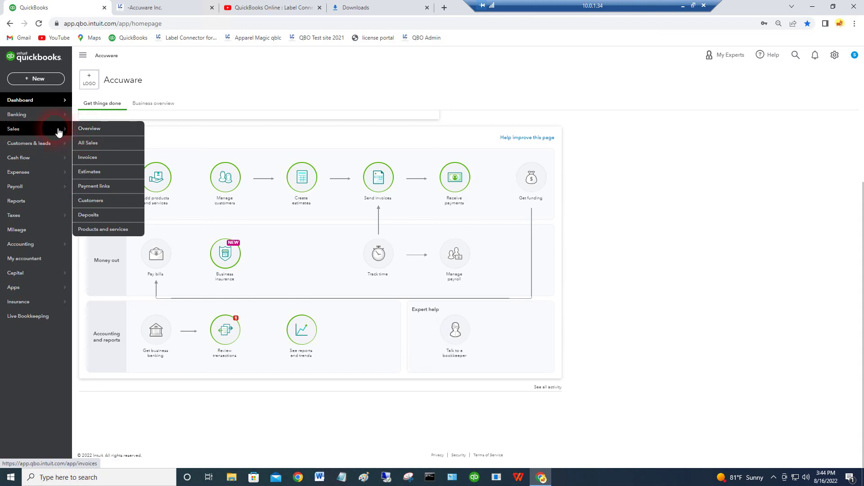
pyautogui.click(107, 229)
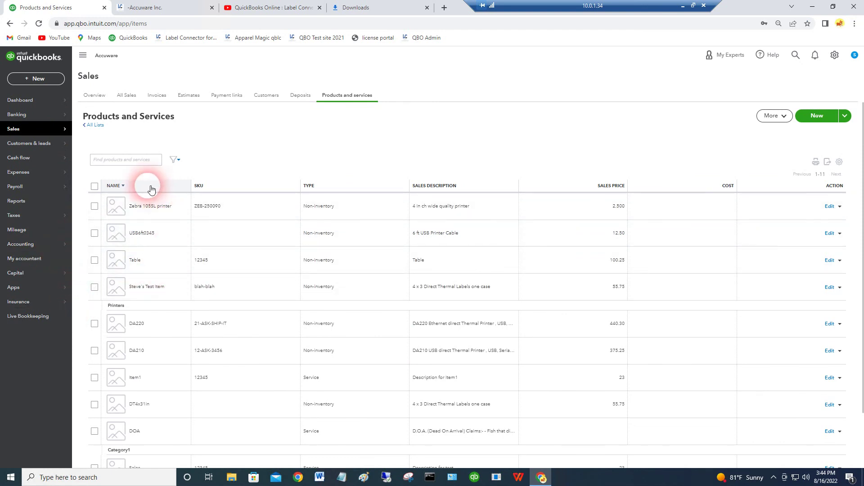
pyautogui.scroll(-2, 150, 363)
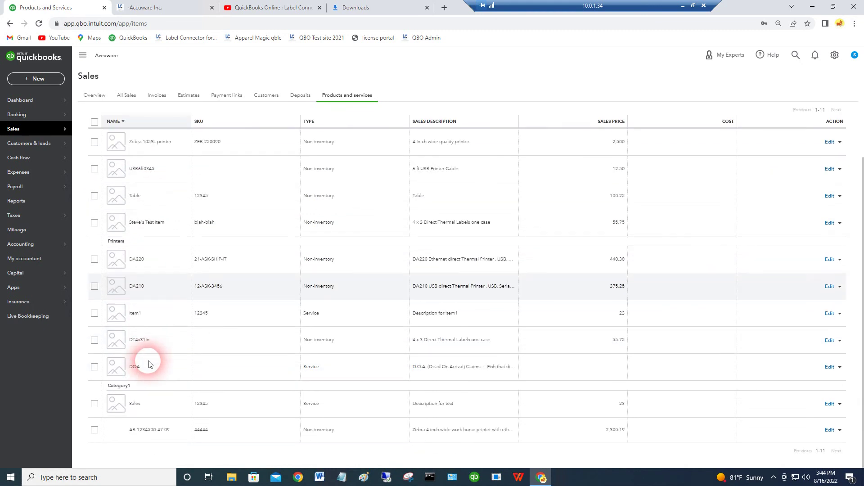
pyautogui.scroll(2, 155, 189)
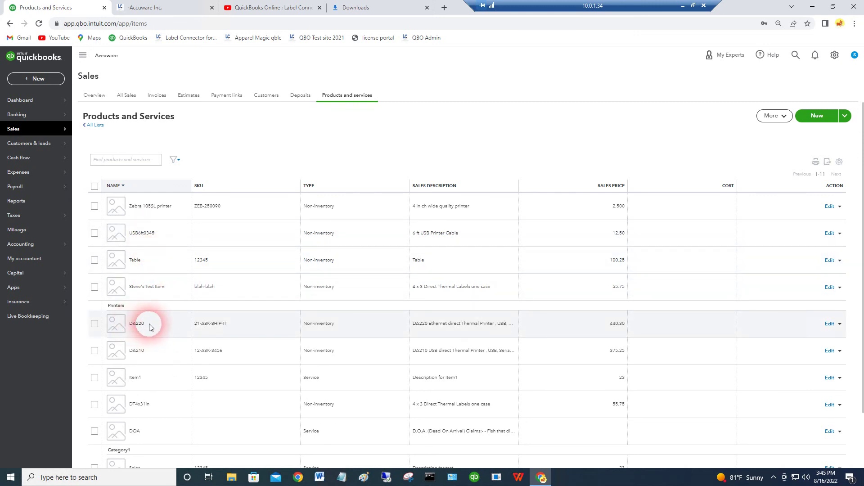
pyautogui.moveTo(150, 325); pyautogui.dragTo(128, 323)
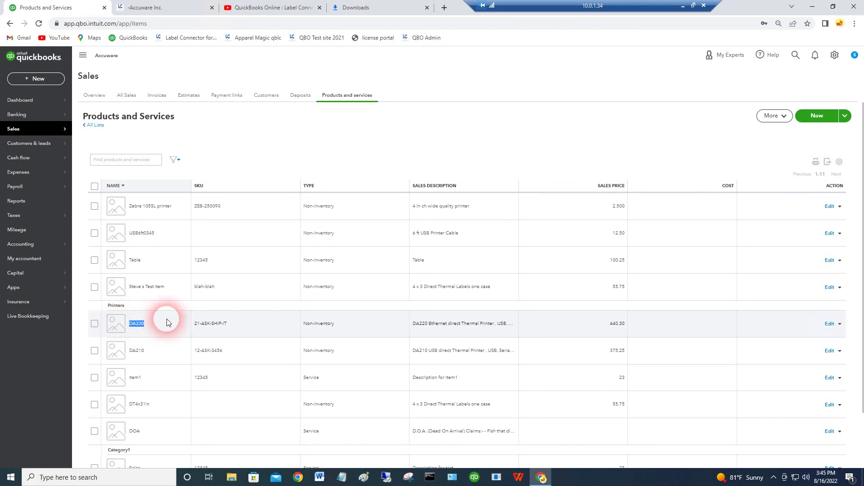
pyautogui.scroll(-1, 166, 322)
pyautogui.scroll(-1, 166, 322)
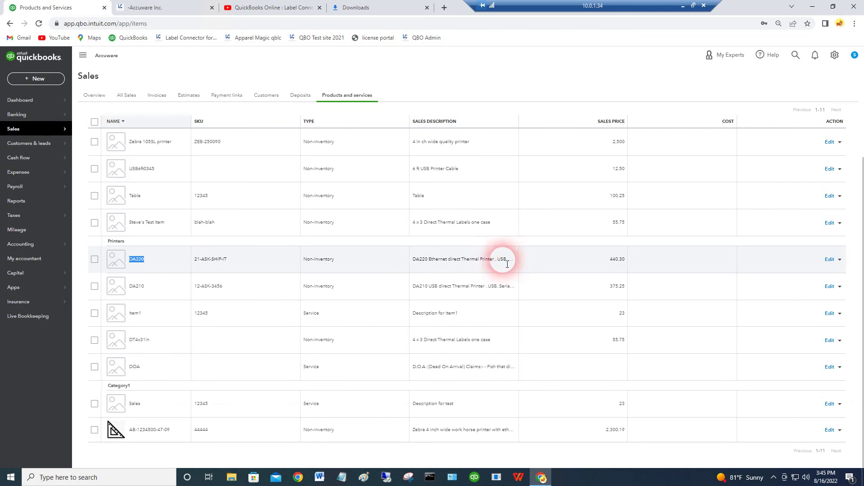
pyautogui.moveTo(471, 146); pyautogui.dragTo(395, 143)
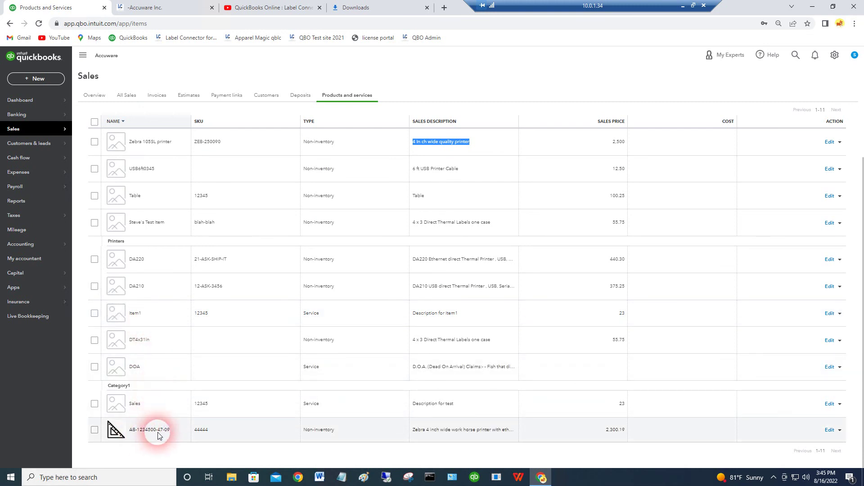
pyautogui.moveTo(176, 433); pyautogui.dragTo(113, 431)
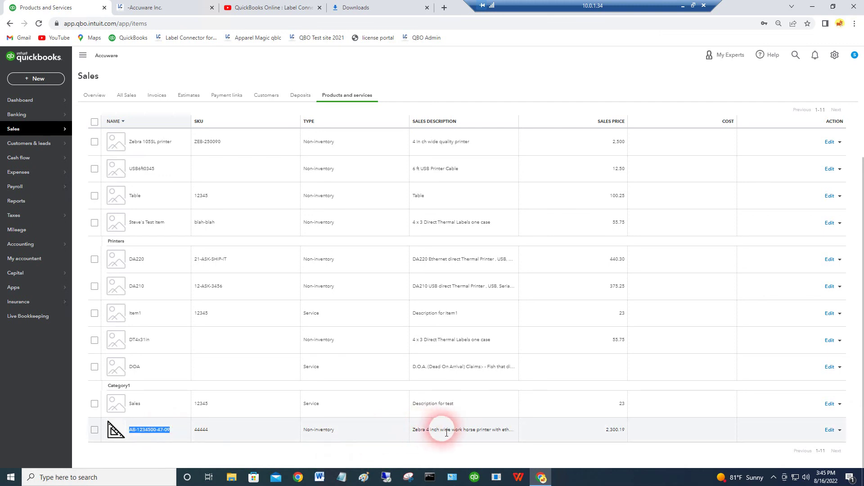
pyautogui.click(443, 123)
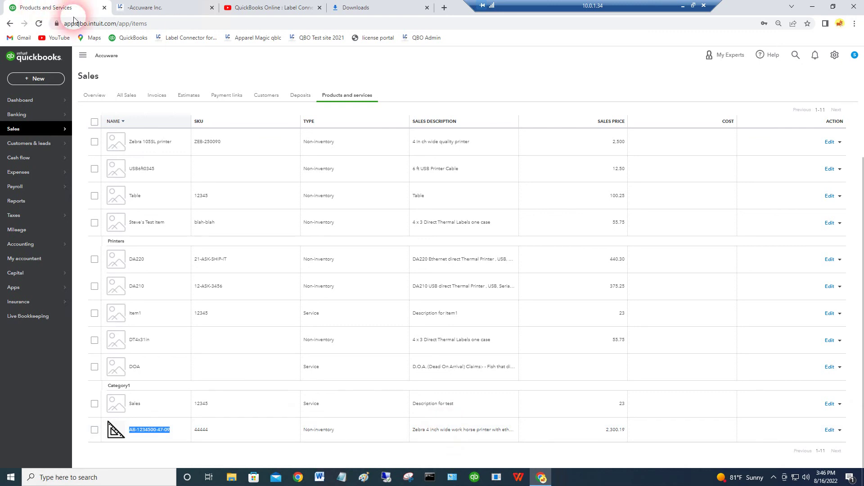
pyautogui.click(145, 8)
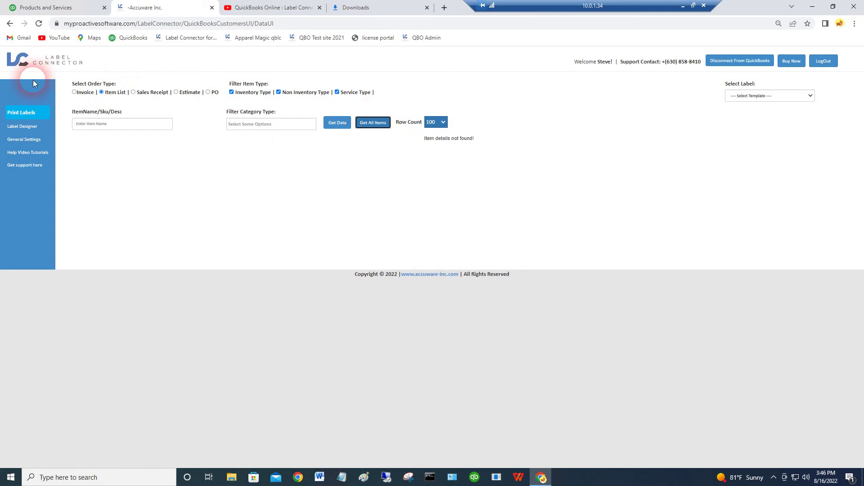
# Fetch invoice 1007's line items in Label Connector, then switch back to Item List mode
pyautogui.click(75, 92)
pyautogui.click(97, 129)
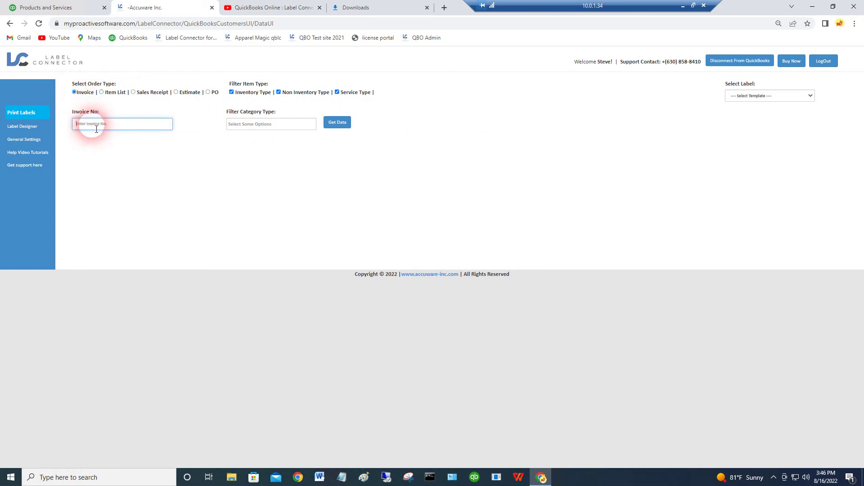
pyautogui.write('1007')
pyautogui.click(97, 131)
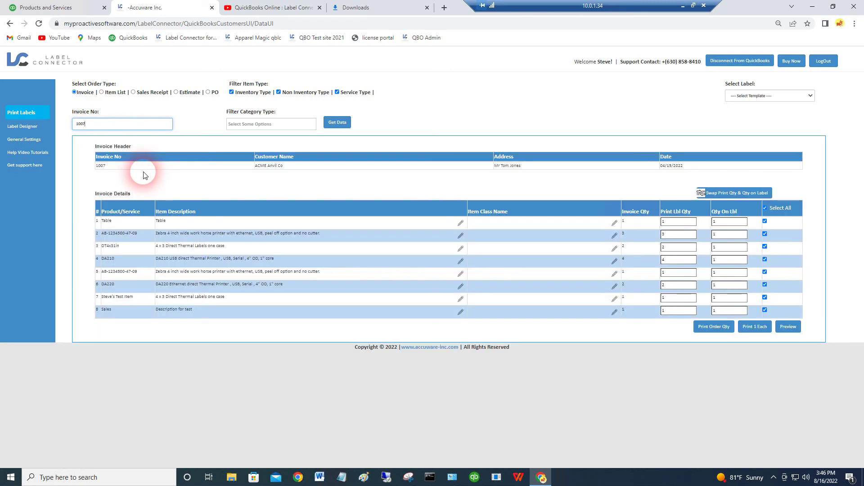
pyautogui.click(107, 91)
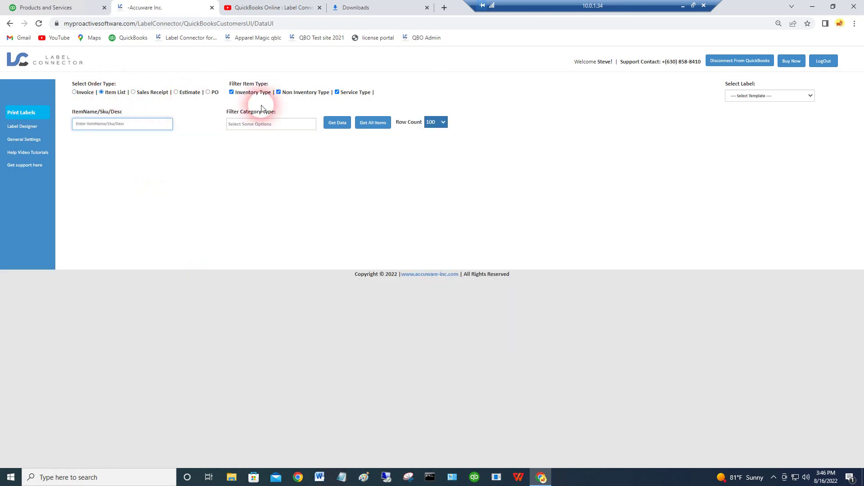
# List all 11 items, deselect them all, choose Inventory Label 4 x 3, and tick only DA210
pyautogui.click(373, 123)
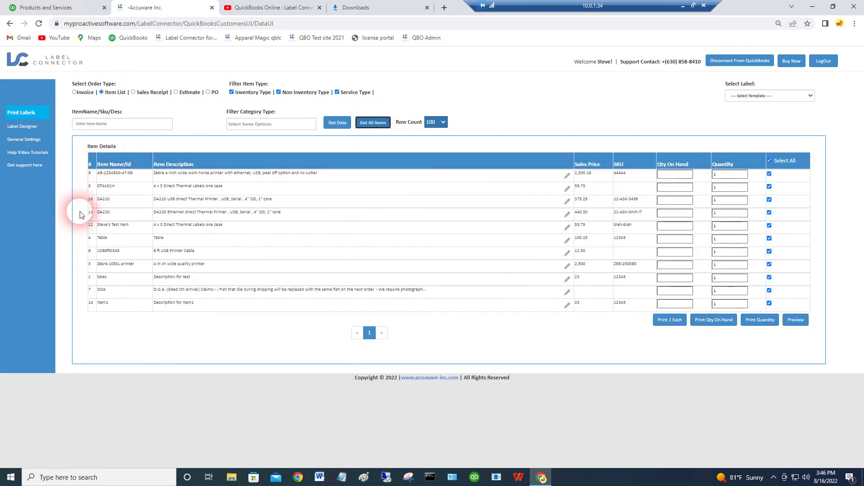
pyautogui.click(777, 161)
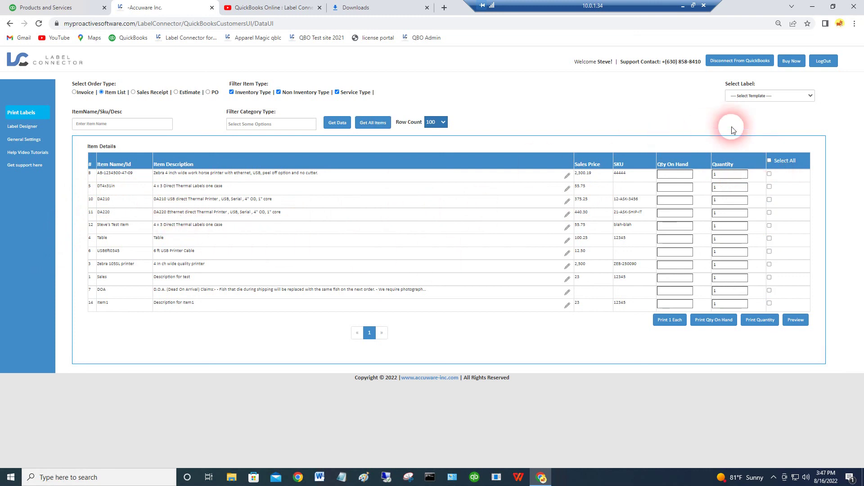
pyautogui.click(761, 97)
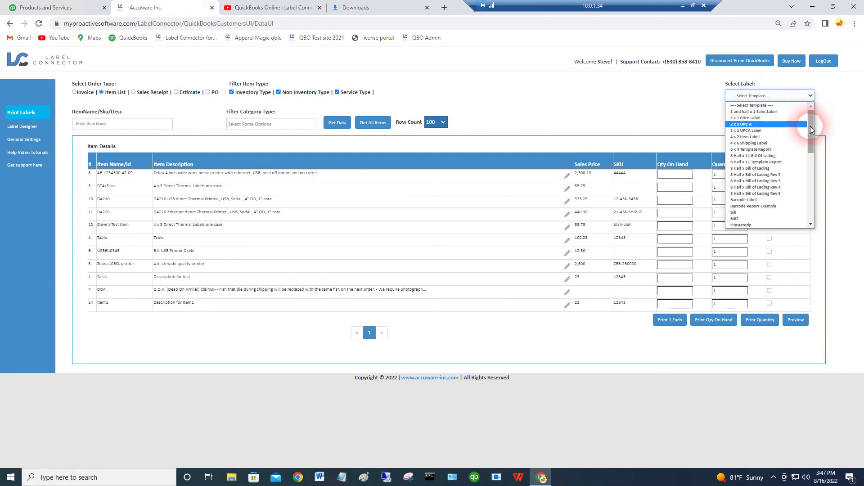
pyautogui.moveTo(810, 126); pyautogui.dragTo(806, 149)
pyautogui.click(756, 175)
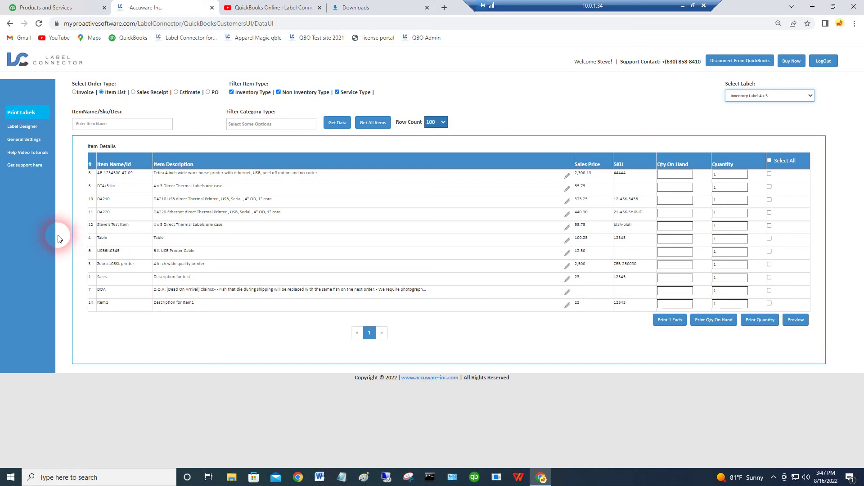
pyautogui.click(768, 201)
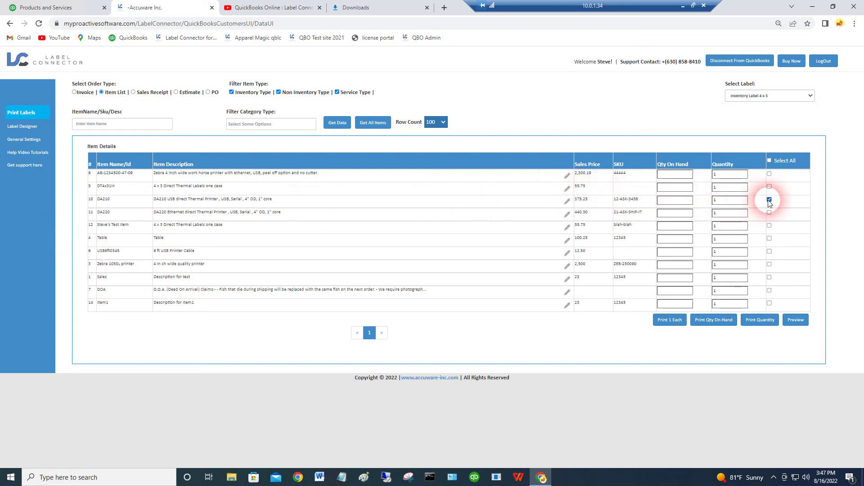
pyautogui.click(670, 320)
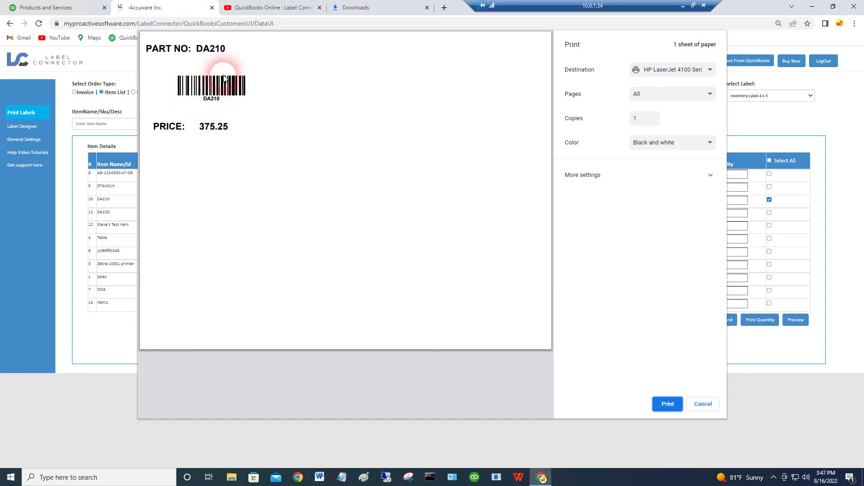
pyautogui.moveTo(230, 52); pyautogui.dragTo(195, 48)
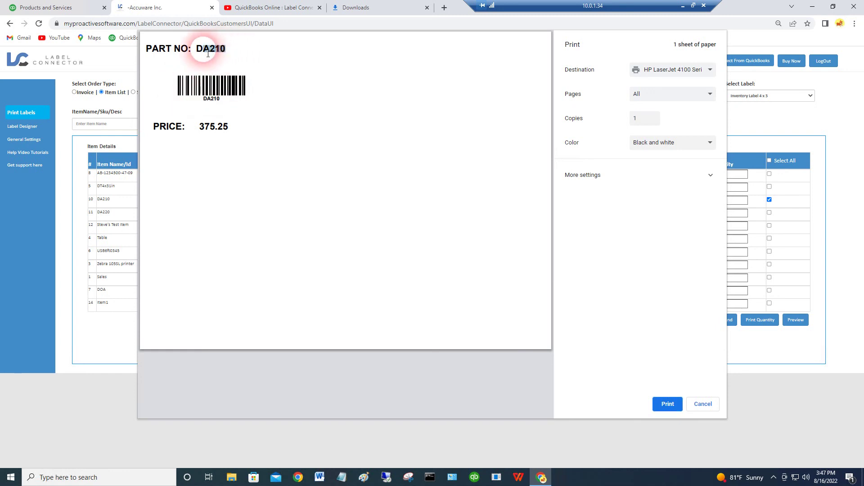
pyautogui.click(230, 63)
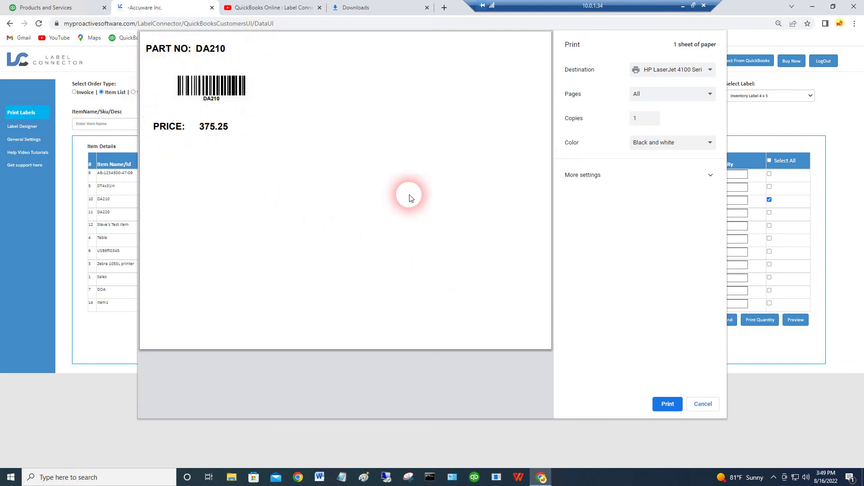
pyautogui.click(703, 404)
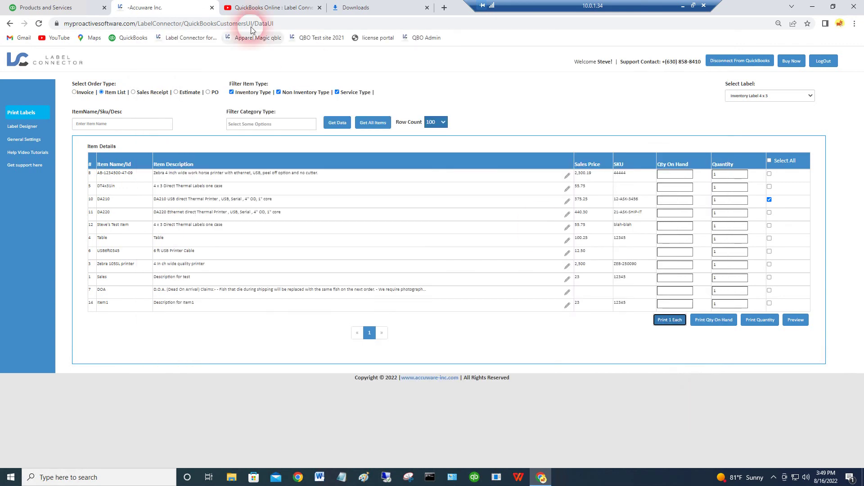
pyautogui.click(46, 7)
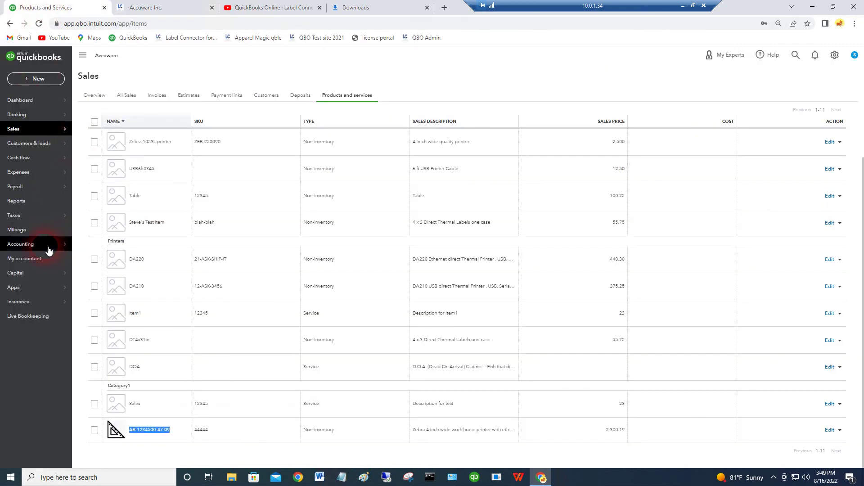
# Create a new blank Sales Receipt #1011 from the + New menu
pyautogui.click(26, 79)
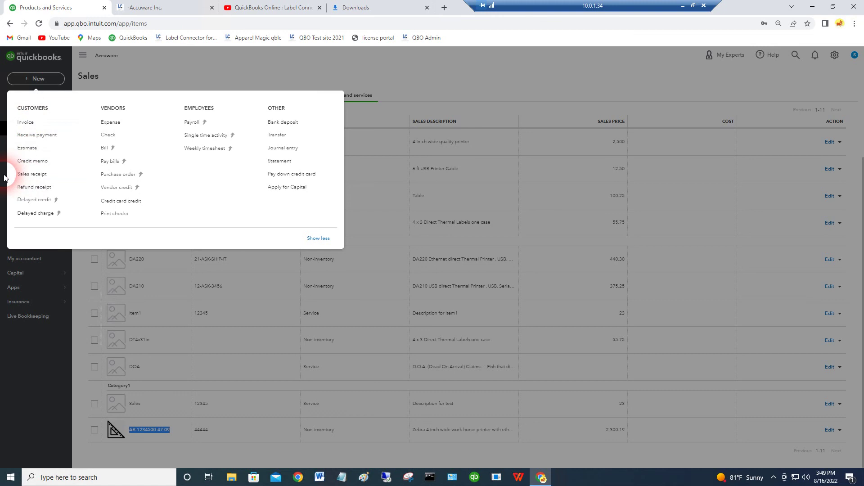
pyautogui.click(32, 174)
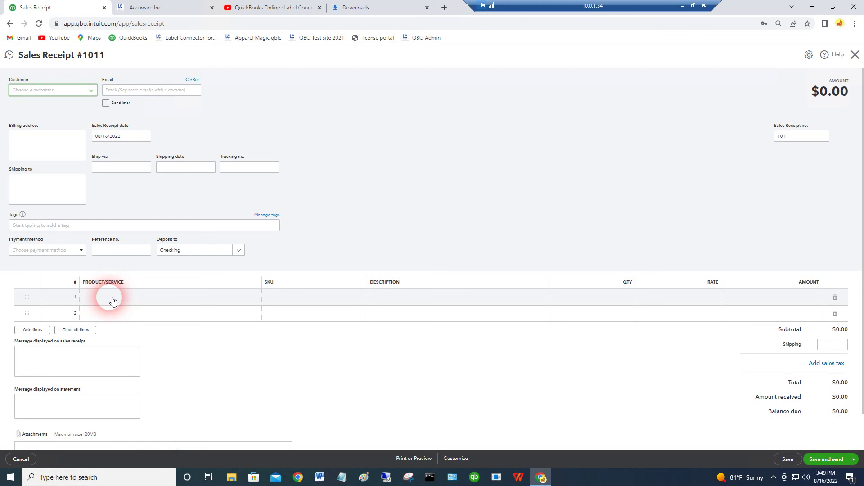
pyautogui.click(90, 89)
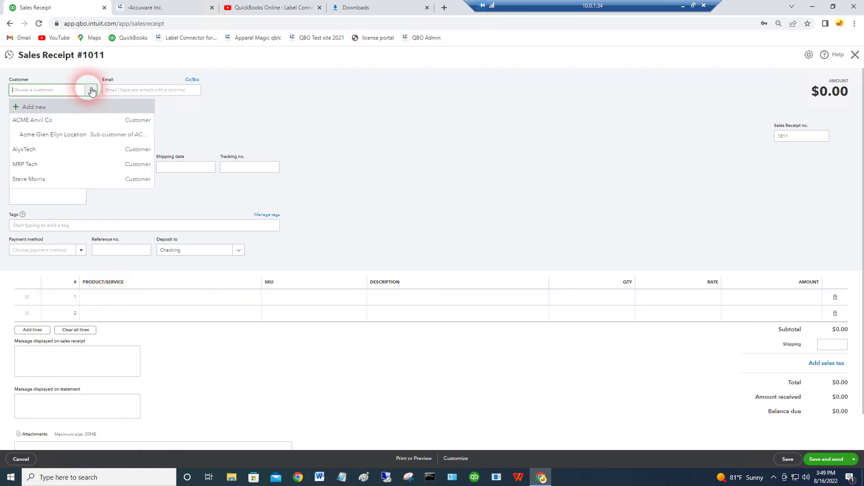
# Choose customer ACME Anvil Co, scan DA210 onto line 1 with quantity 2, and save
pyautogui.click(36, 121)
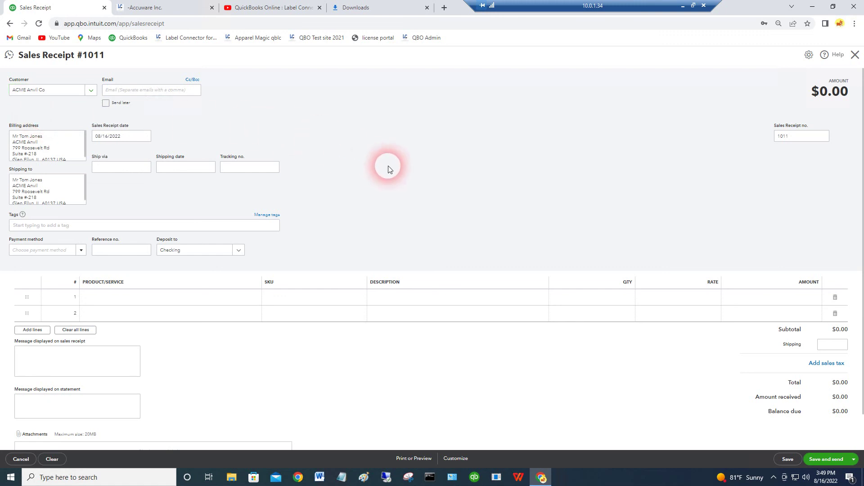
pyautogui.click(129, 297)
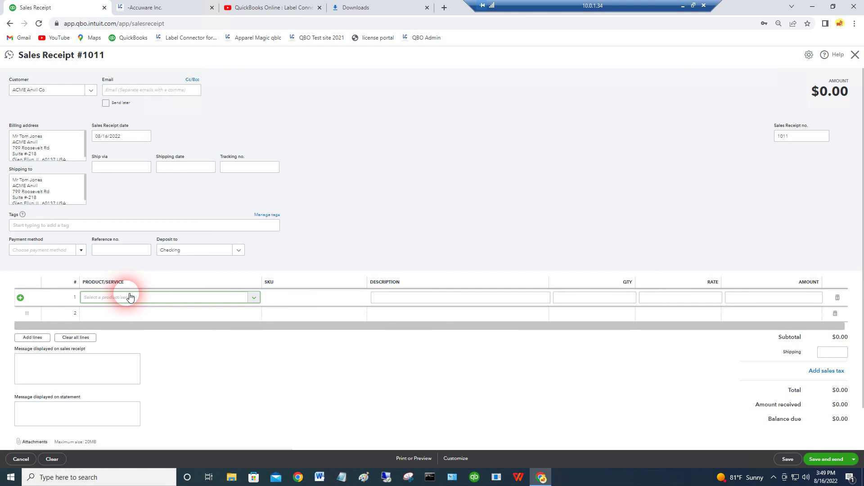
pyautogui.write('DA210')
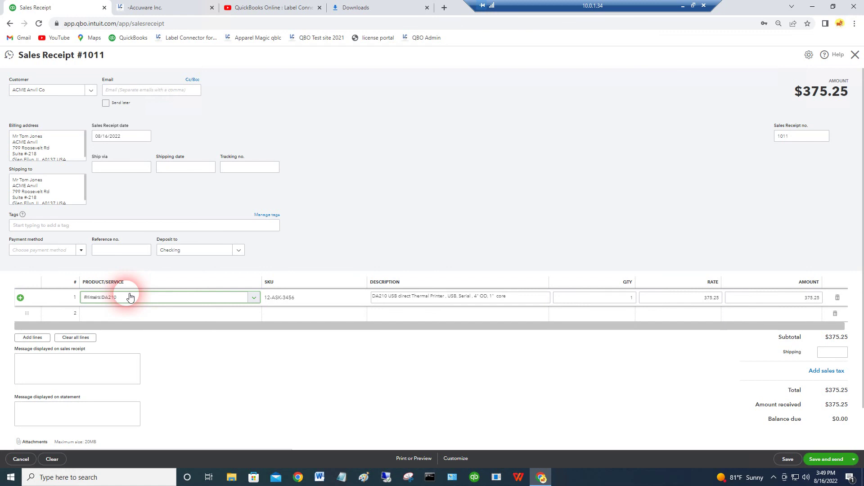
pyautogui.press('Tab')
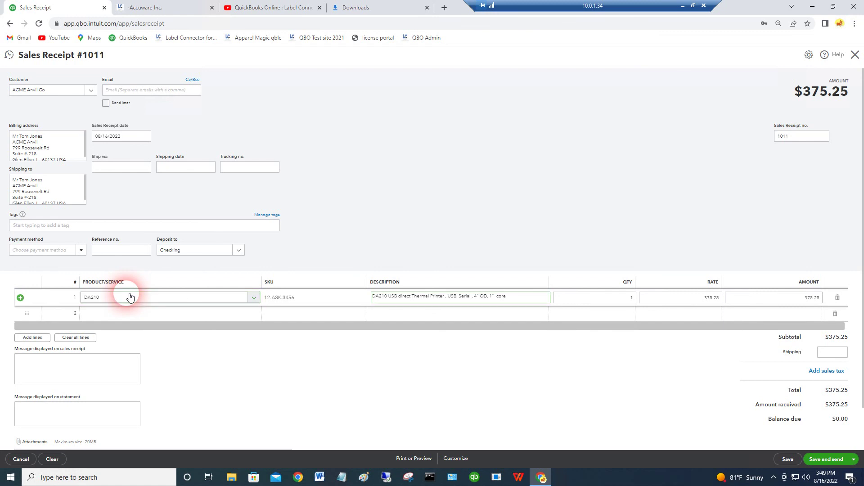
pyautogui.press('Tab')
pyautogui.write('2')
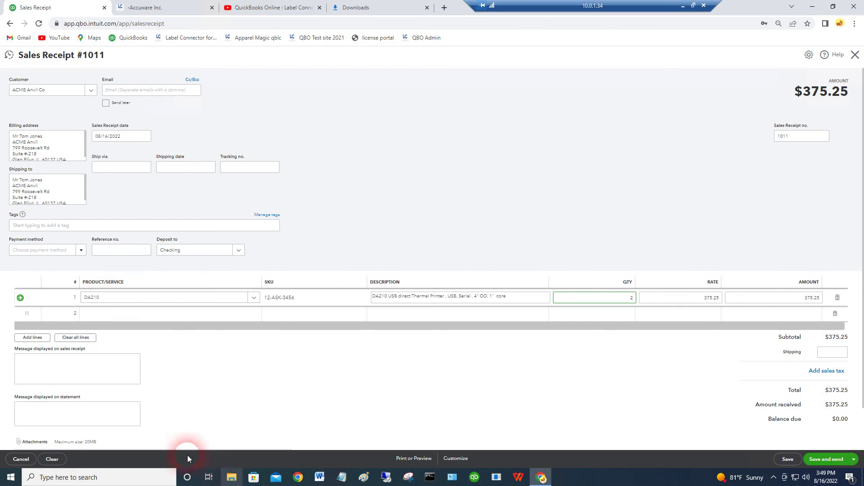
pyautogui.click(788, 462)
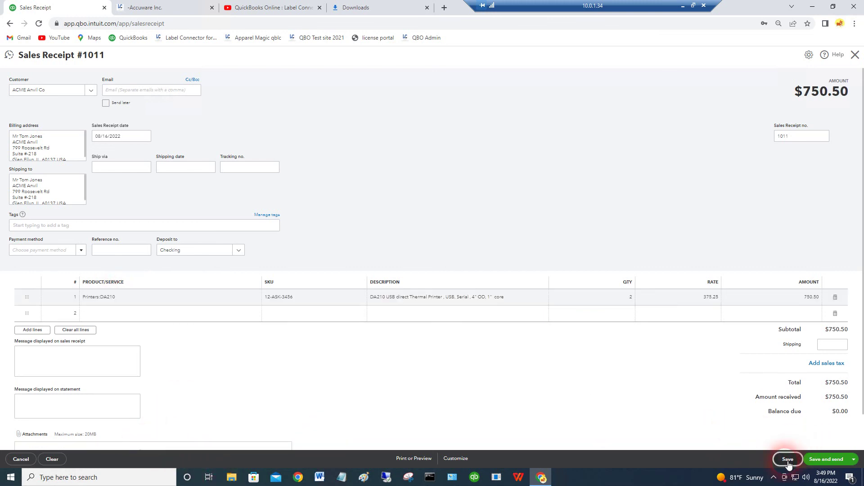
pyautogui.click(423, 169)
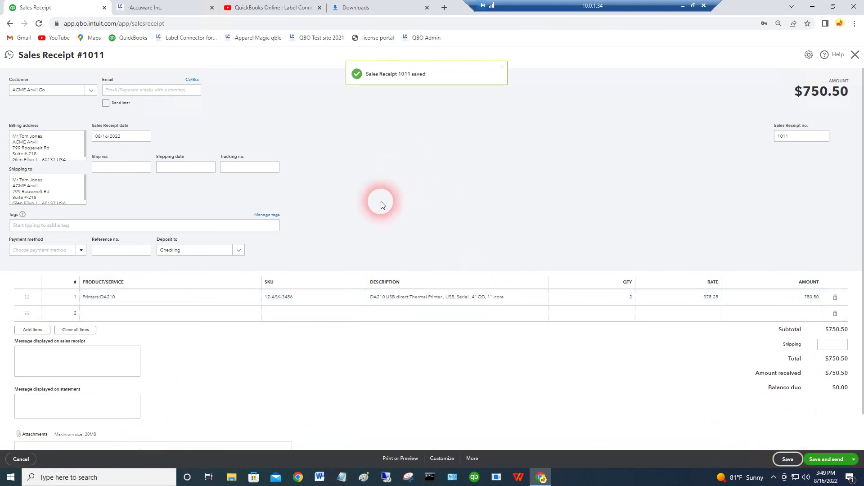
# Add a second DA210 line with quantity 5, save the $2,626.75 receipt, and return to Label Connector
pyautogui.click(106, 317)
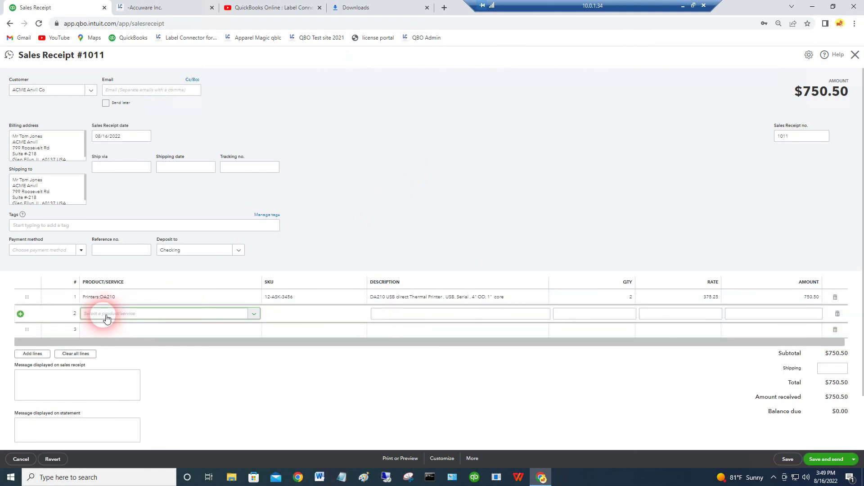
pyautogui.write('Printers:DA210')
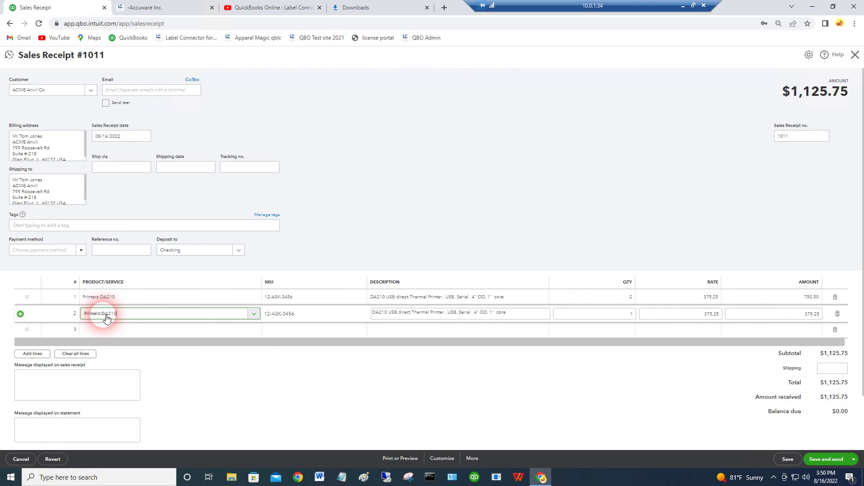
pyautogui.press('Tab')
pyautogui.press('Tab')
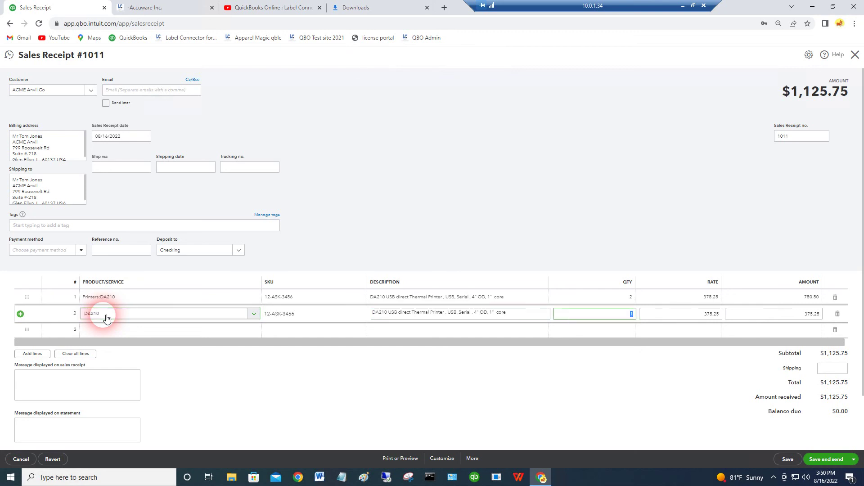
pyautogui.write('5')
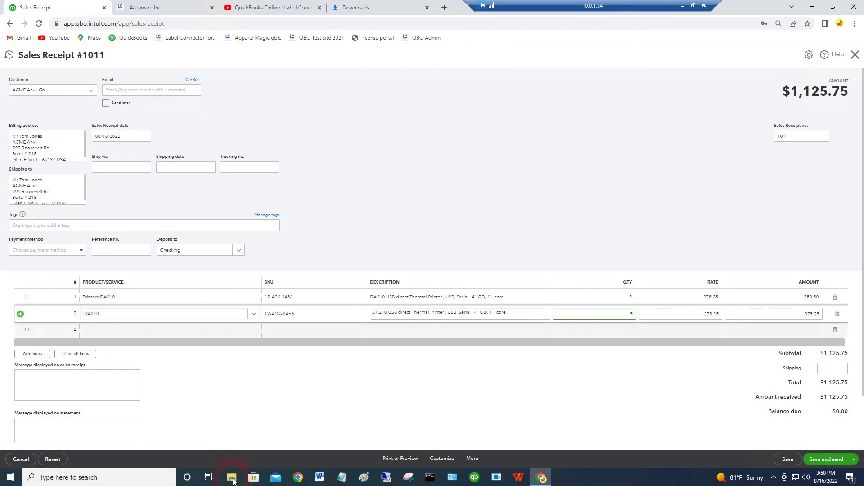
pyautogui.click(787, 458)
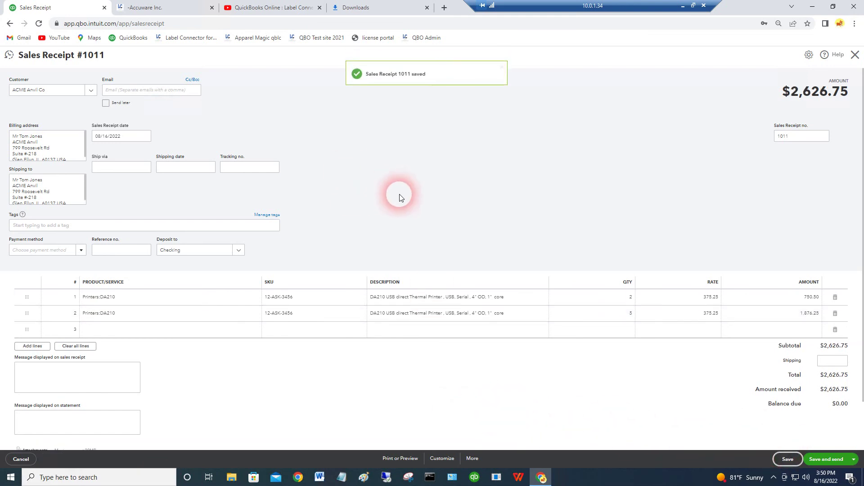
pyautogui.click(100, 334)
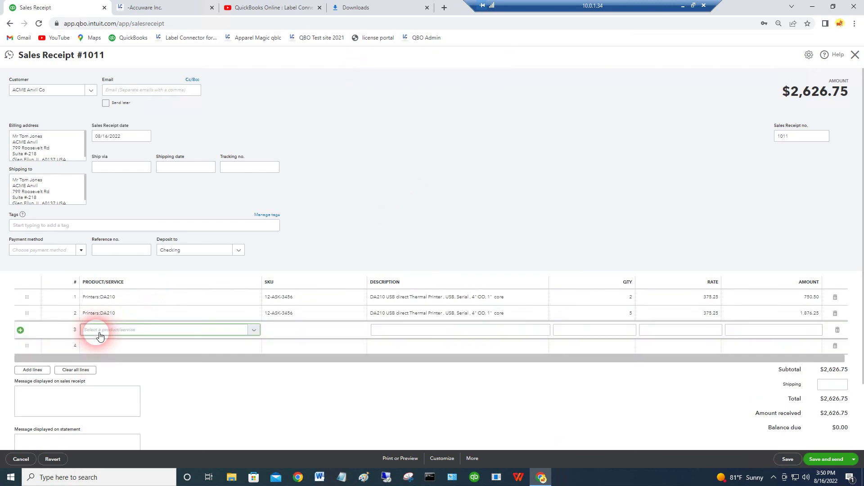
pyautogui.click(168, 10)
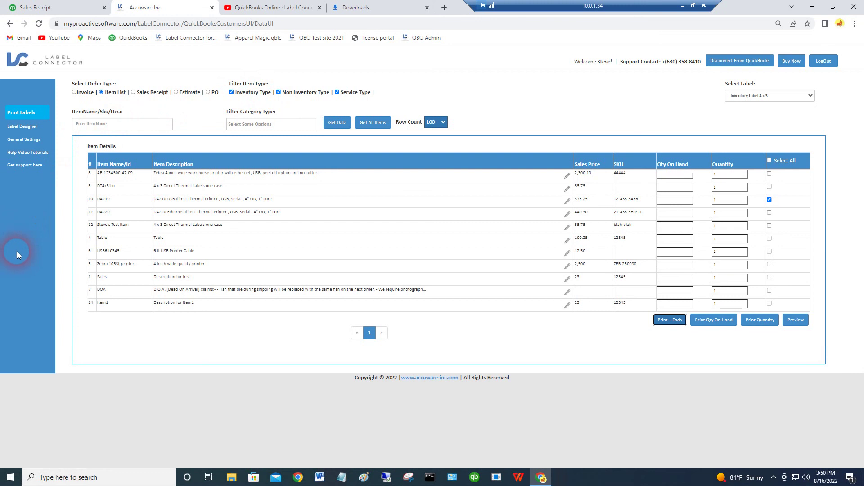
# Open the Label Designer, browse the template library, and close it to view the Inventory Label 4 x 3 design
pyautogui.click(23, 128)
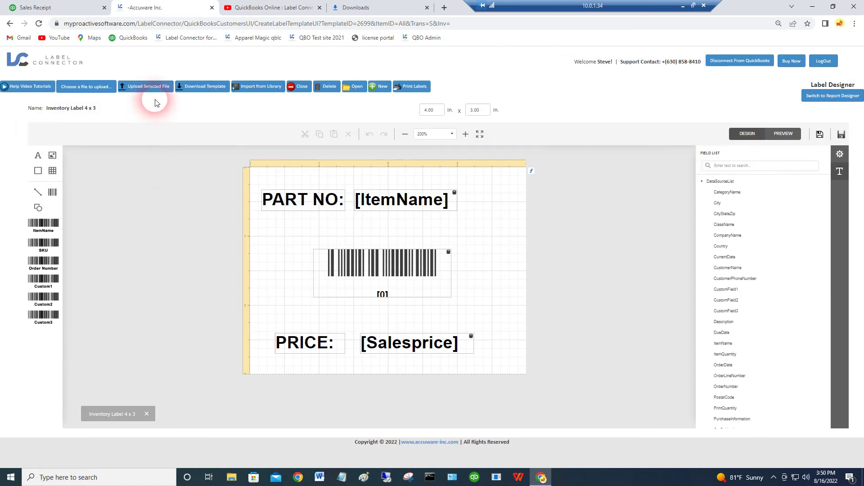
pyautogui.click(247, 85)
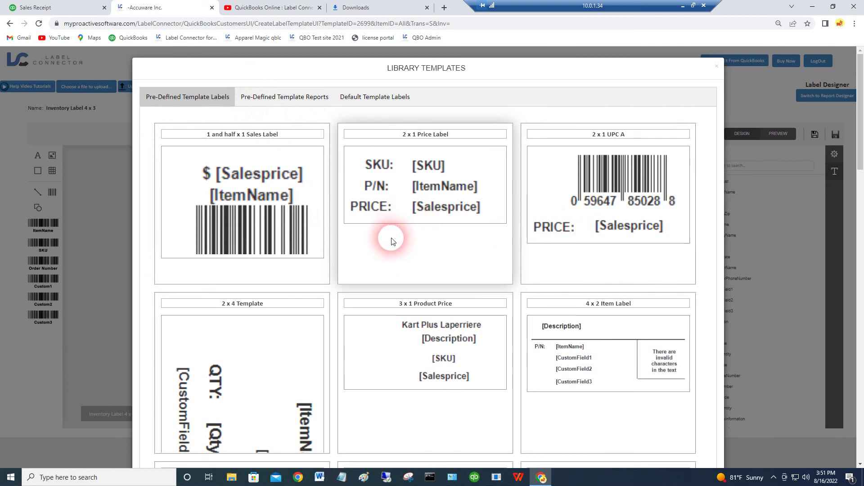
pyautogui.scroll(-5, 391, 241)
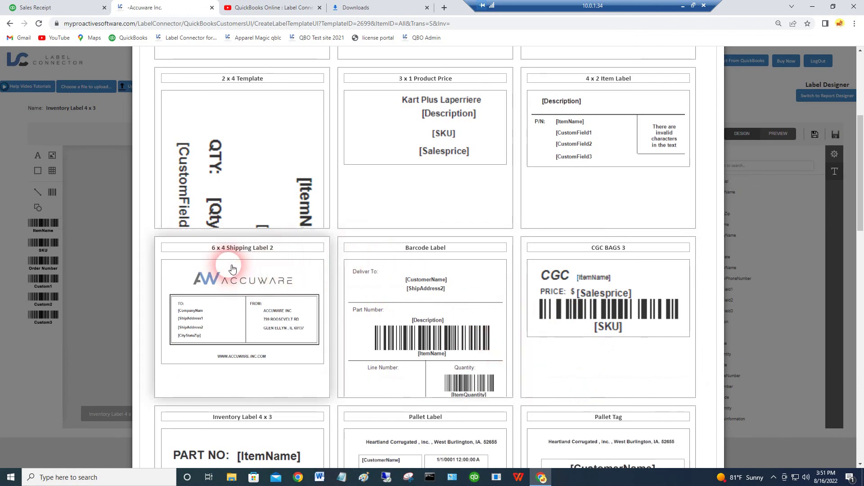
pyautogui.scroll(-2, 238, 267)
pyautogui.scroll(-9, 238, 267)
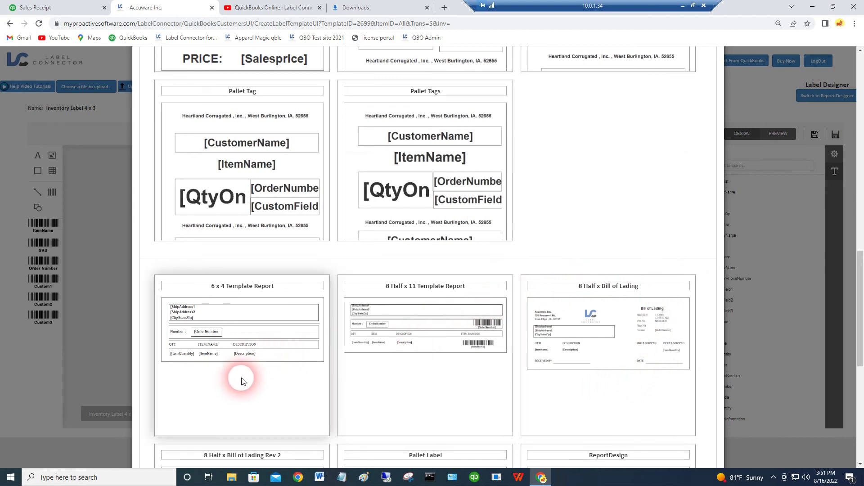
pyautogui.scroll(15, 242, 381)
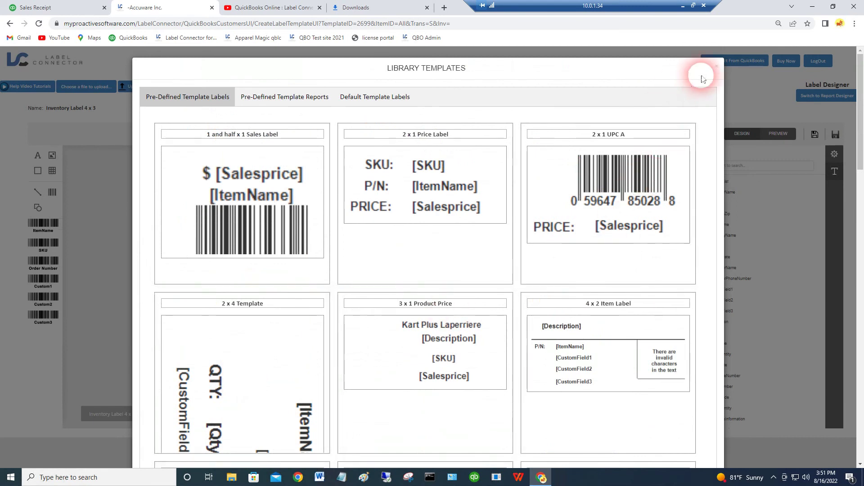
pyautogui.click(716, 68)
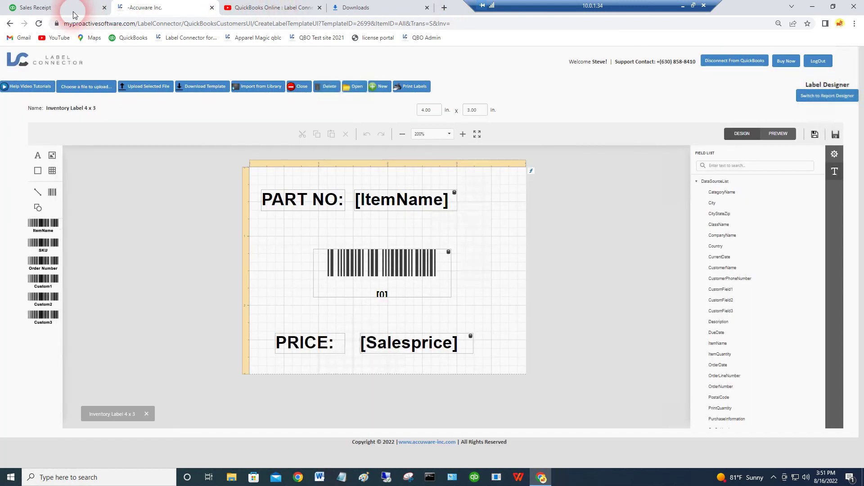
# Return to Sales Receipt #1011 with its two DA210 lines and select line 3's product box
pyautogui.click(62, 9)
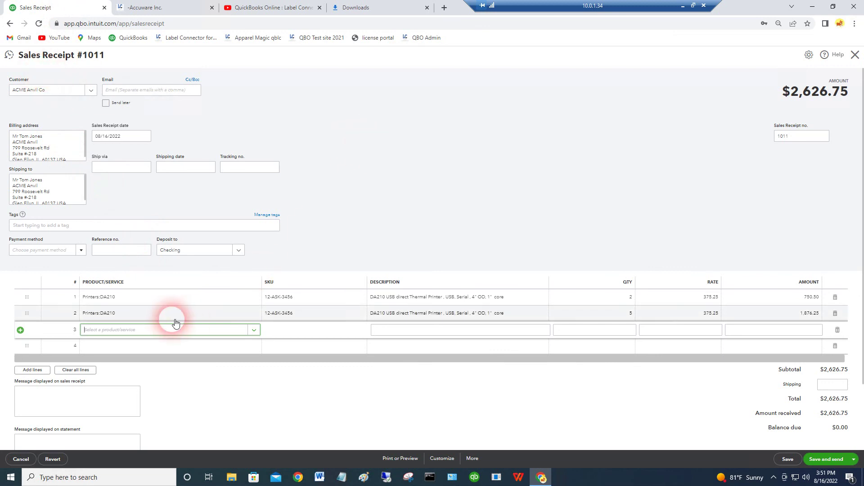
pyautogui.click(131, 332)
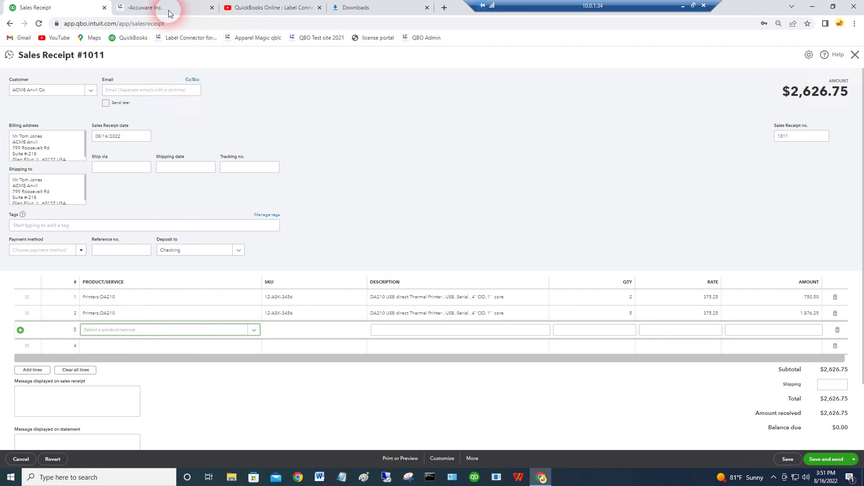
pyautogui.moveTo(169, 14)
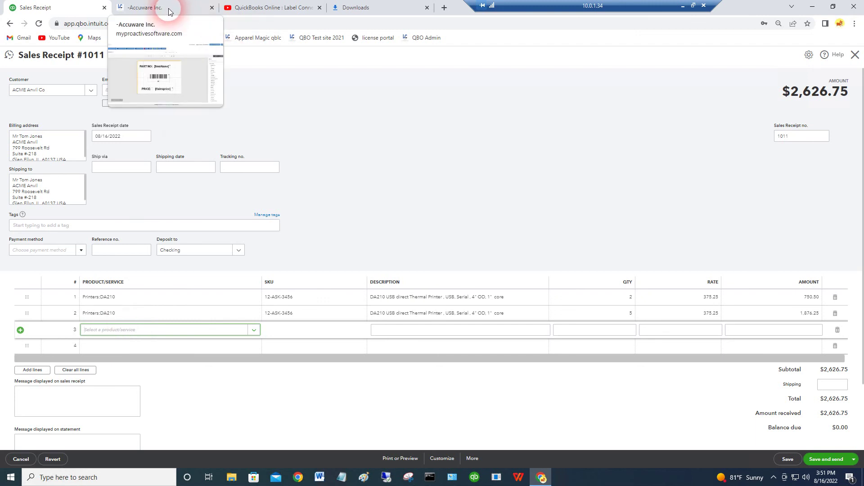